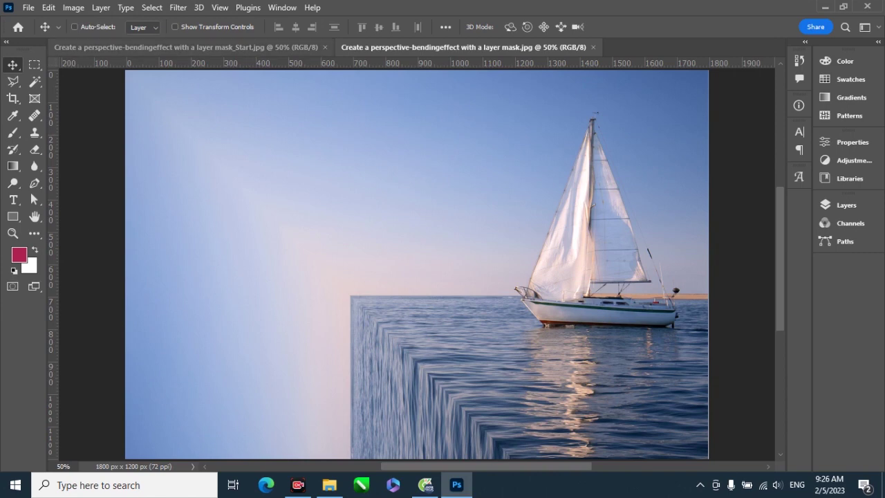
# Compare the original flat-sea _Start.jpg sailboat photo with the finished bent-sea version.
pyautogui.hotkey('ctrl', 'Tab')
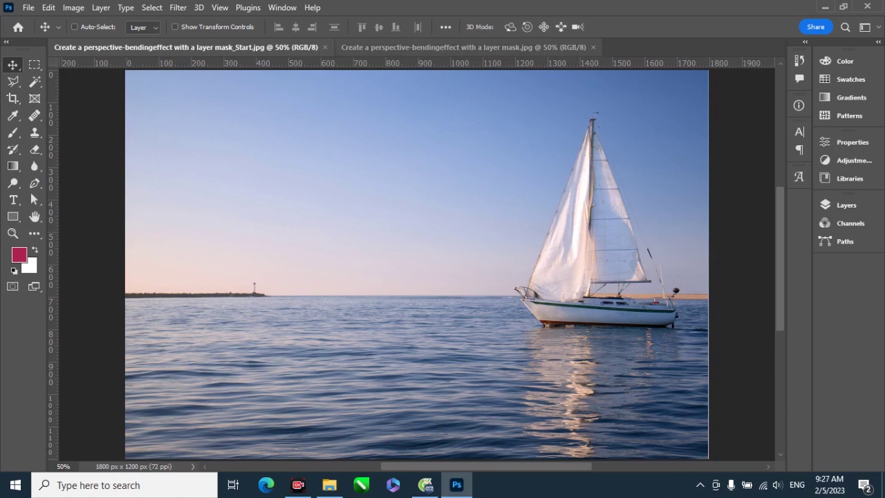
pyautogui.hotkey('ctrl', 'Tab')
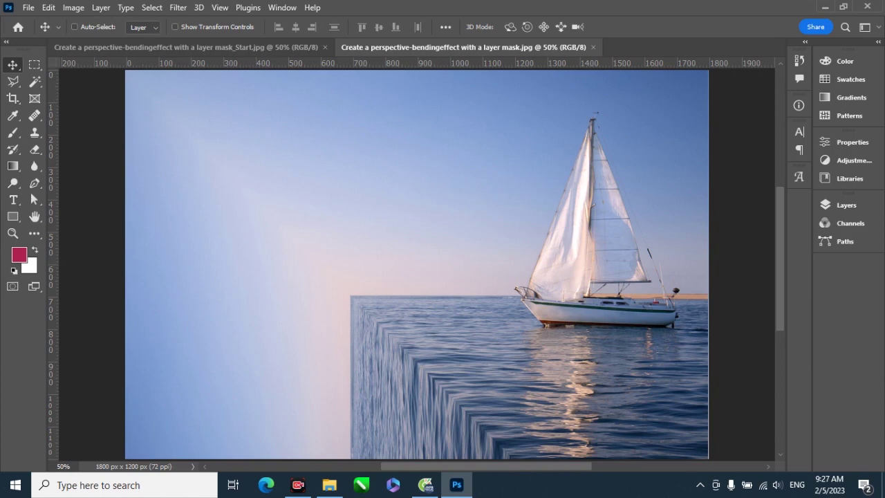
# Show the Layers panel in the _Start.jpg document and duplicate Background to Layer 1.
pyautogui.click(845, 204)
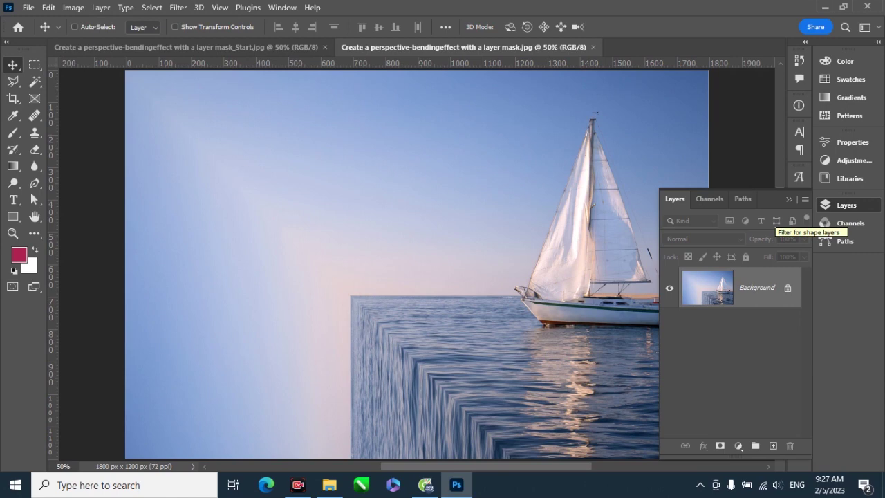
pyautogui.click(185, 47)
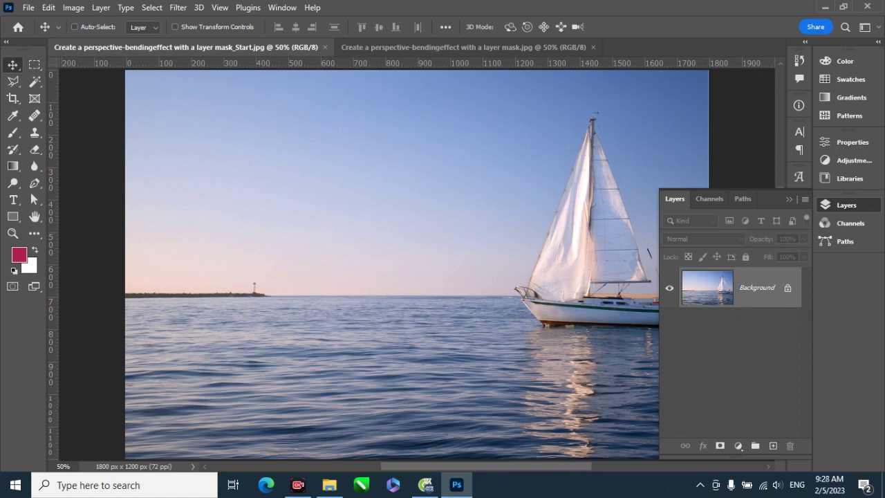
pyautogui.hotkey('ctrl', 'j')
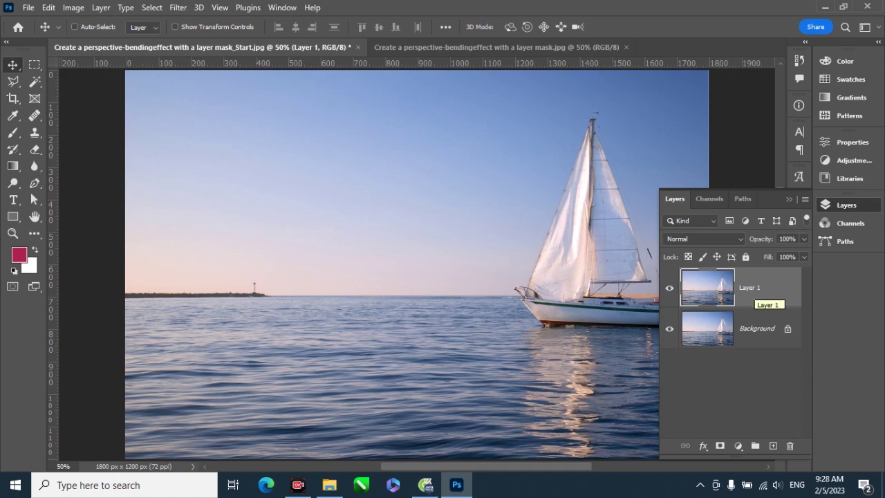
# Flip Layer 1 horizontally so the sailboat sits left and the lighthouse right.
pyautogui.hotkey('alt', 'e')
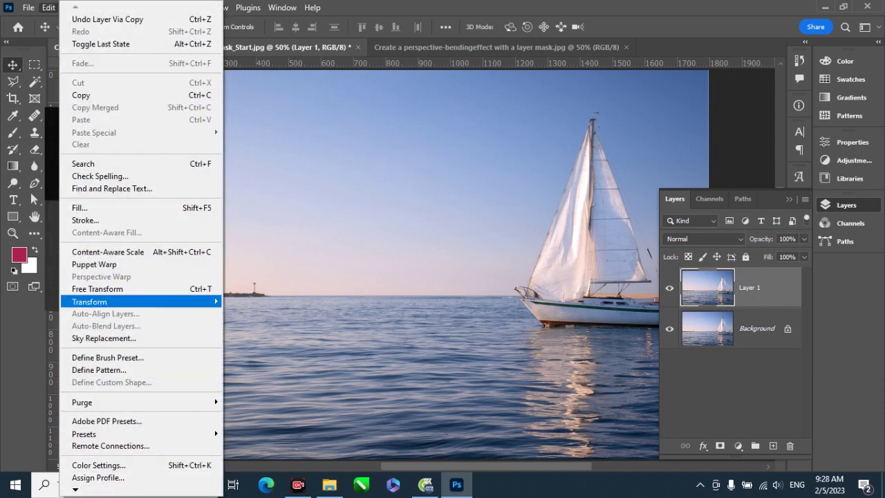
pyautogui.press('Up')
pyautogui.press('Up')
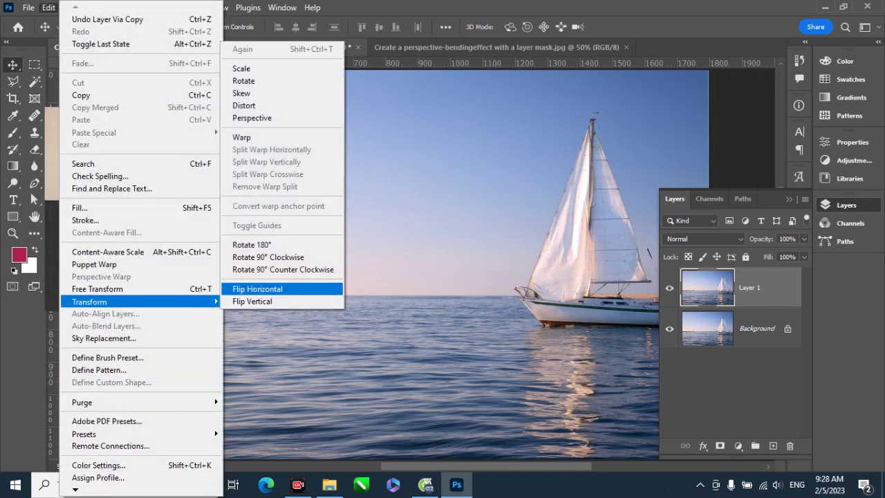
pyautogui.press('Return')
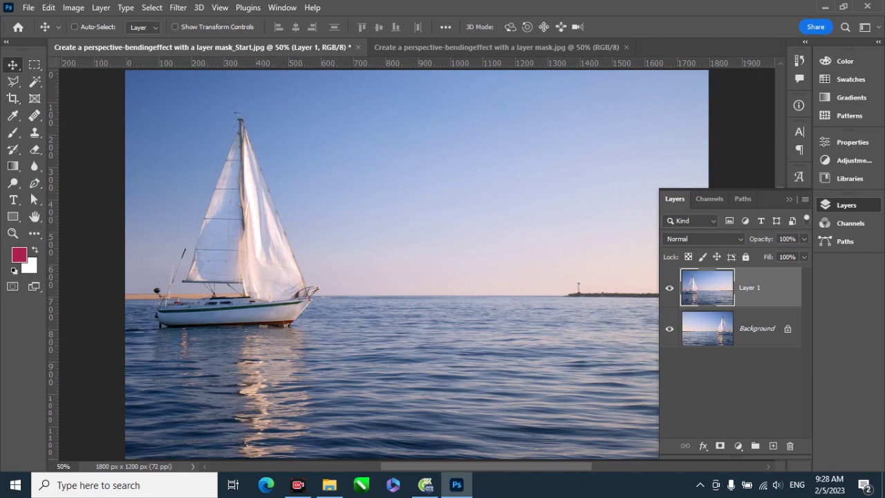
# Rotate Layer 1 90° counter-clockwise into a vertical strip, then select both layers.
pyautogui.click(49, 7)
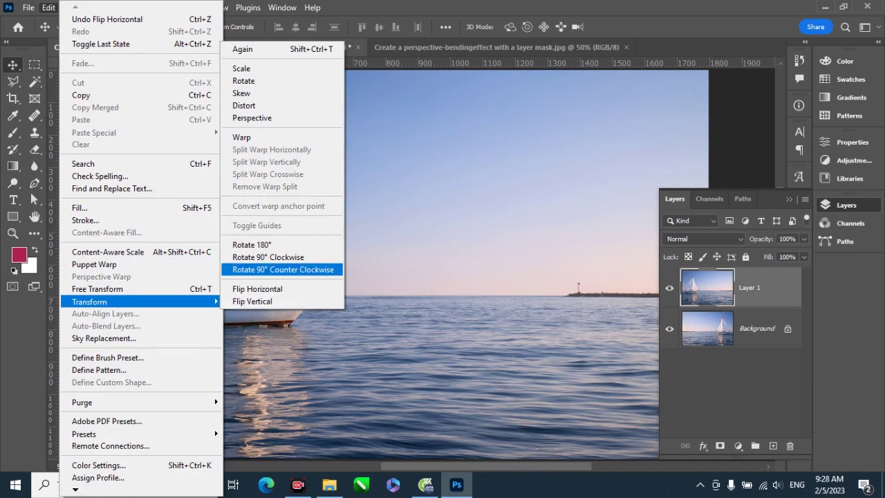
pyautogui.click(282, 269)
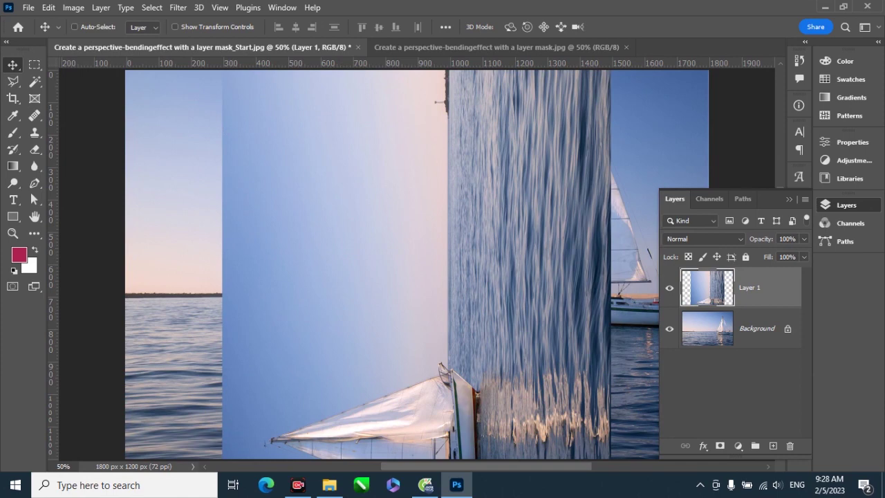
pyautogui.hotkey('shift', 'alt', '[')
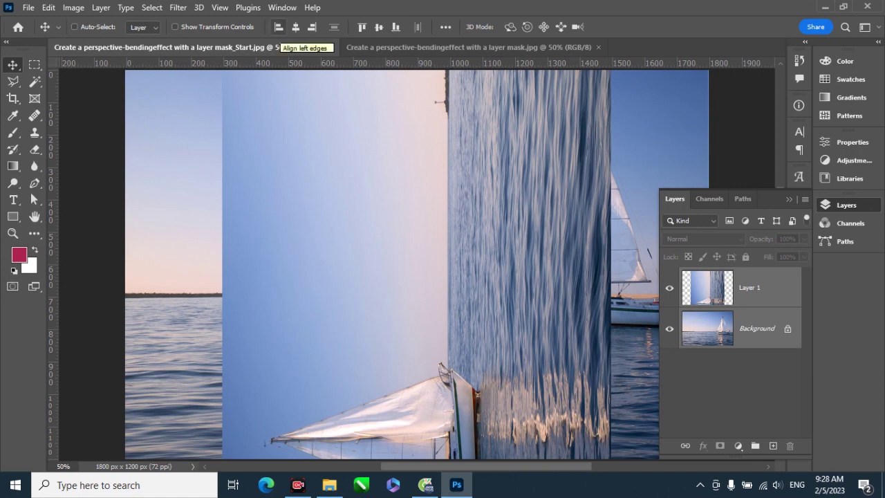
# Align Layer 1 to the canvas's left and top edges, enable Auto-Select, and zoom out.
pyautogui.click(279, 27)
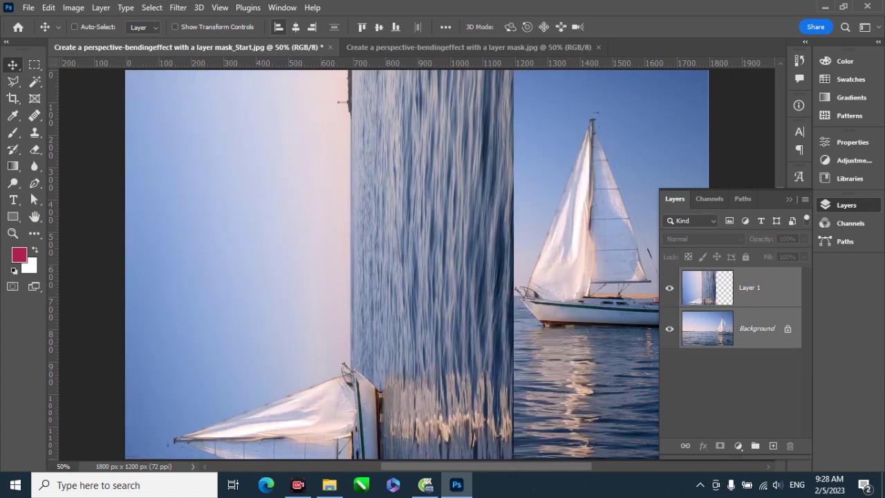
pyautogui.click(361, 27)
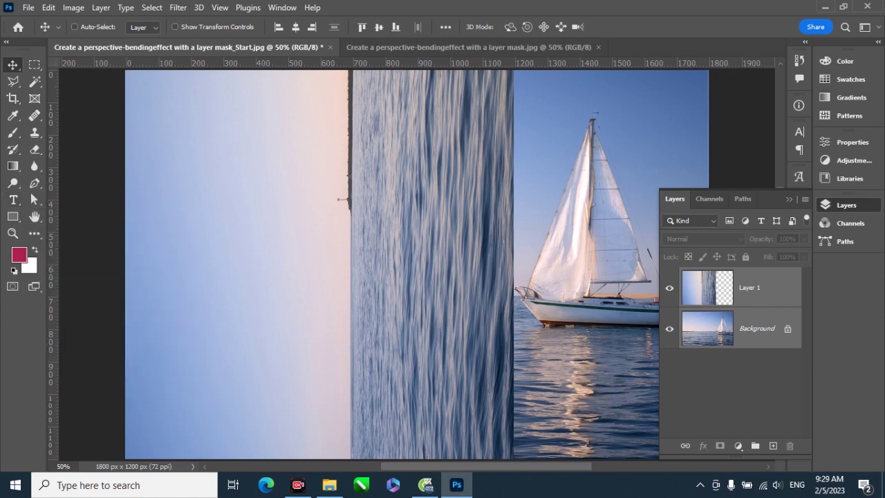
pyautogui.click(74, 26)
pyautogui.hotkey('ctrl', '-')
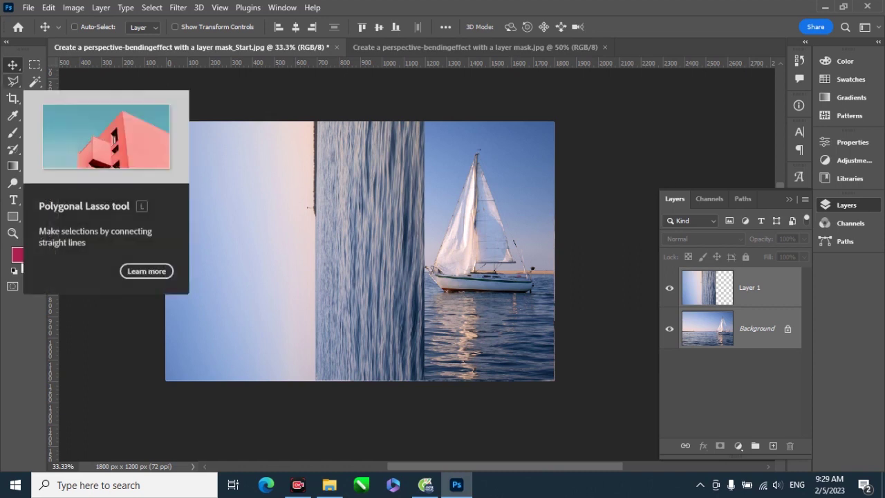
# Draw a Polygonal Lasso triangle from the top-left corner to the bottom edge, with Layer 1 active.
pyautogui.click(14, 80)
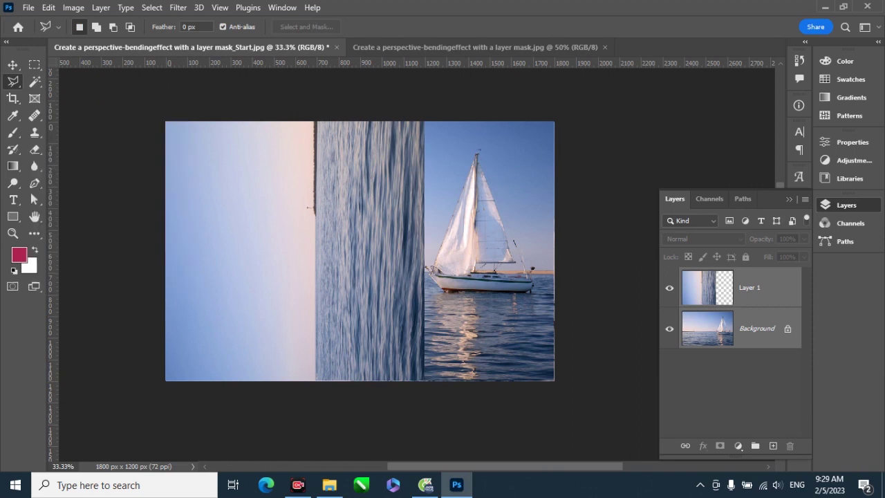
pyautogui.click(166, 122)
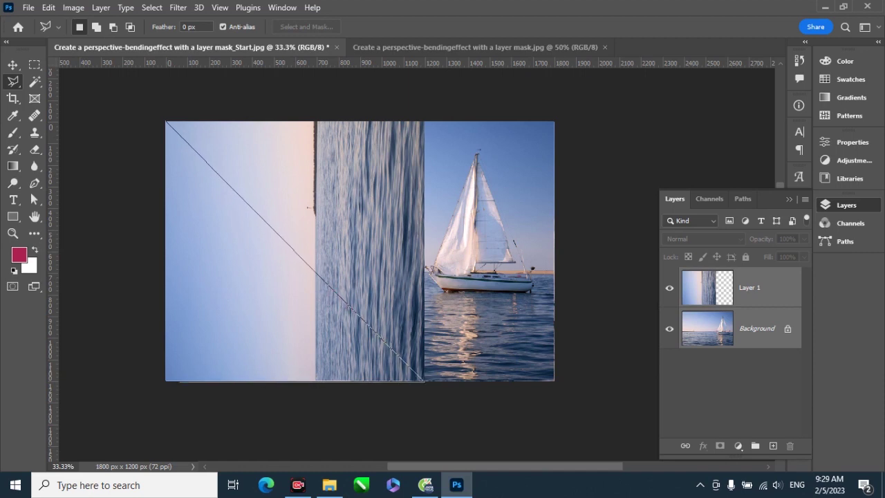
pyautogui.click(166, 381)
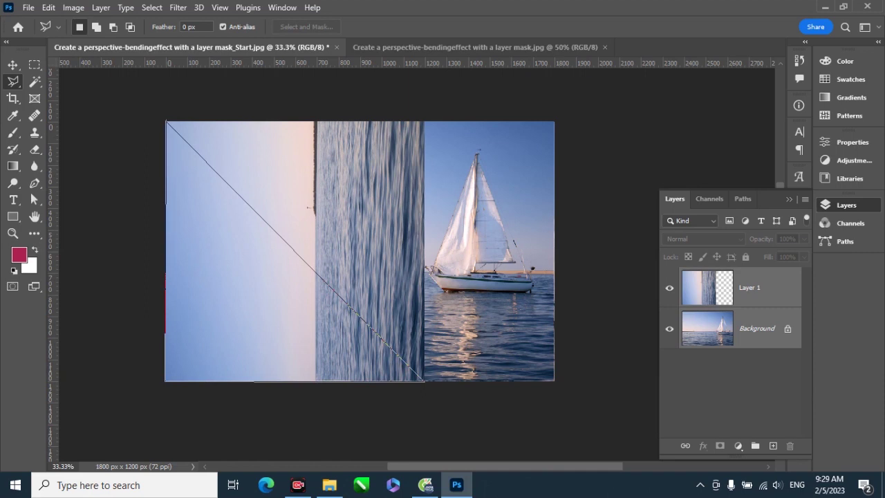
pyautogui.click(166, 122)
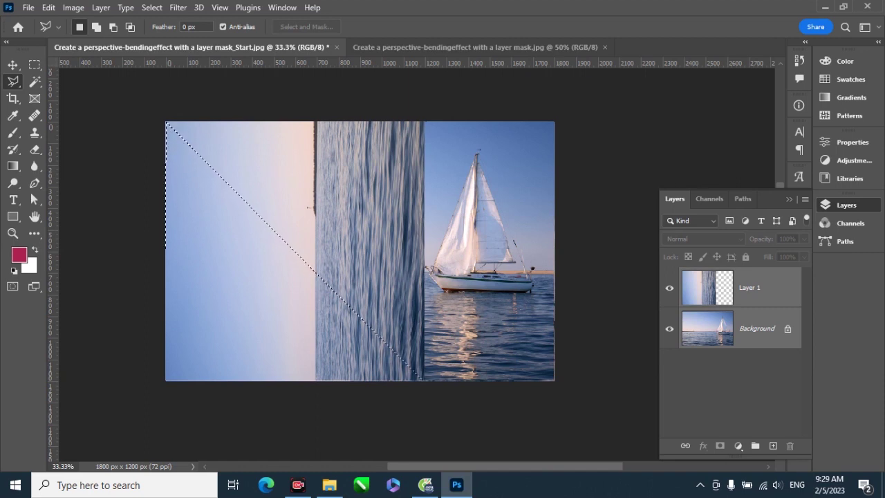
pyautogui.click(749, 287)
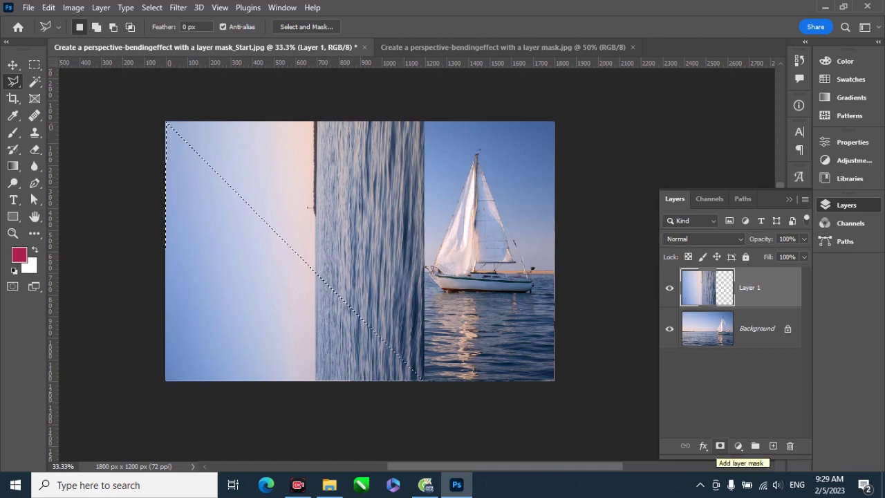
# Add a layer mask to Layer 1 from the triangular selection and close the Layers panel.
pyautogui.click(719, 446)
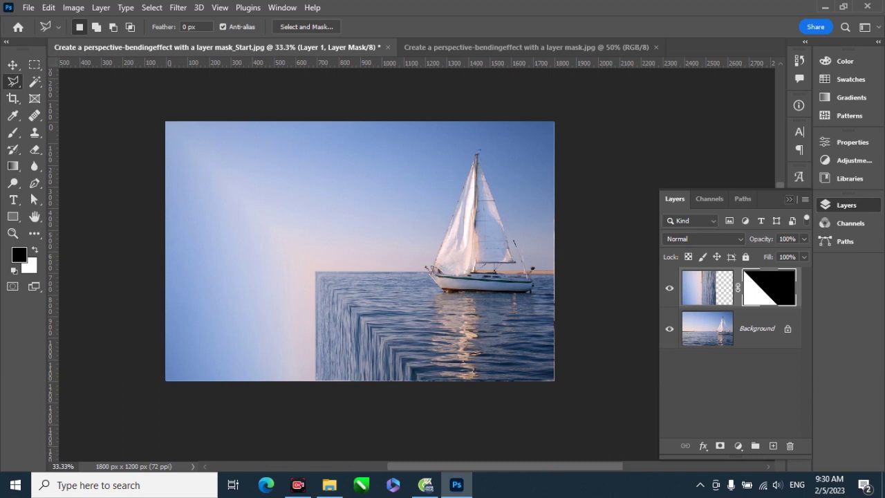
pyautogui.click(789, 198)
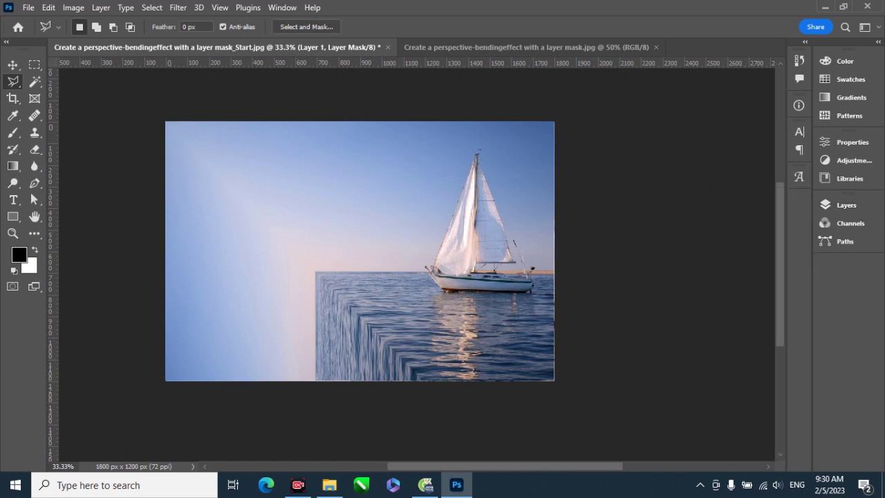
pyautogui.scroll(2, 249, 227)
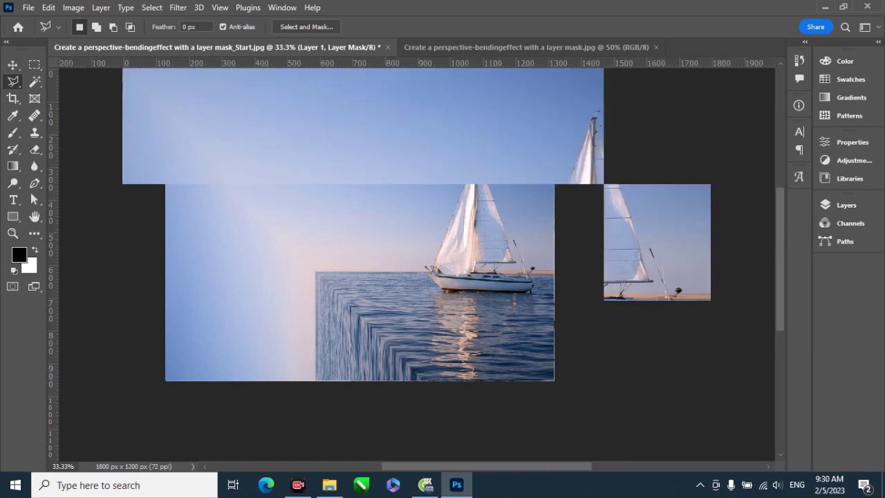